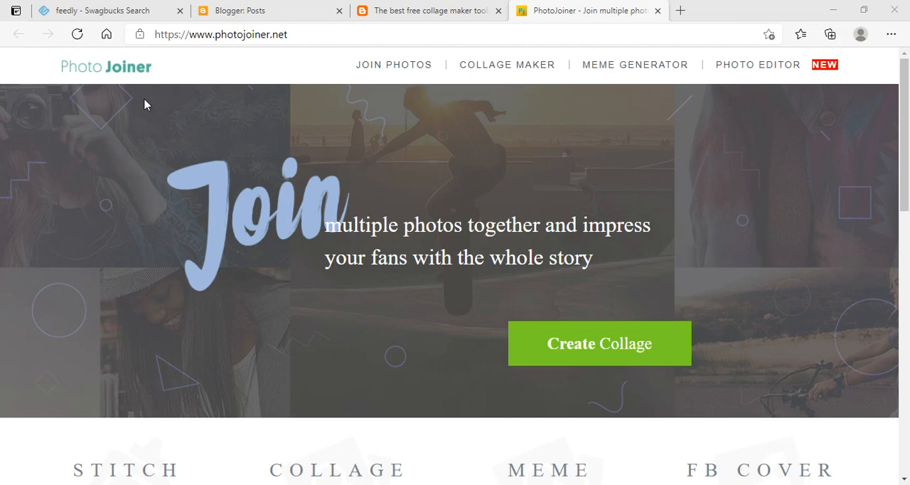
Open the collage editor and choose the three-photo layout with one wide cell above two smaller cells.
mouse_move(905, 97)
mouse_down()
mouse_move(905, 210)
mouse_move(904, 95)
mouse_up()
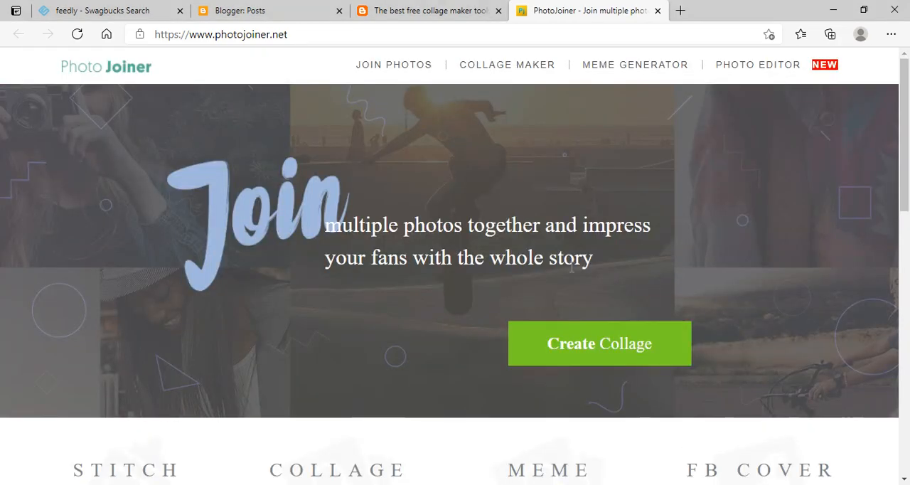
click(599, 344)
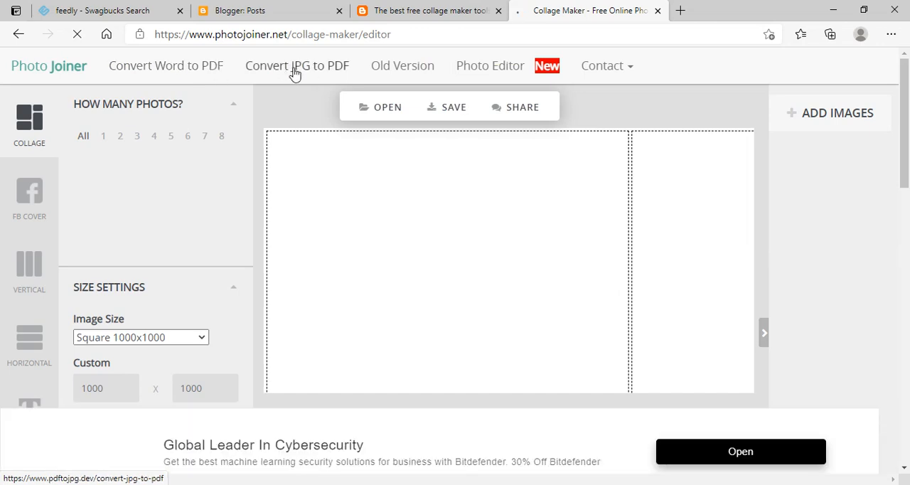
mouse_move(377, 112)
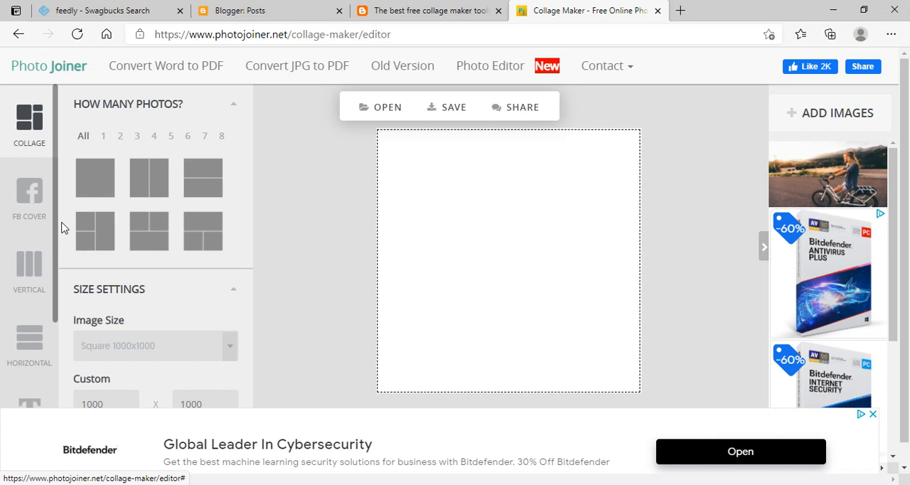
click(214, 244)
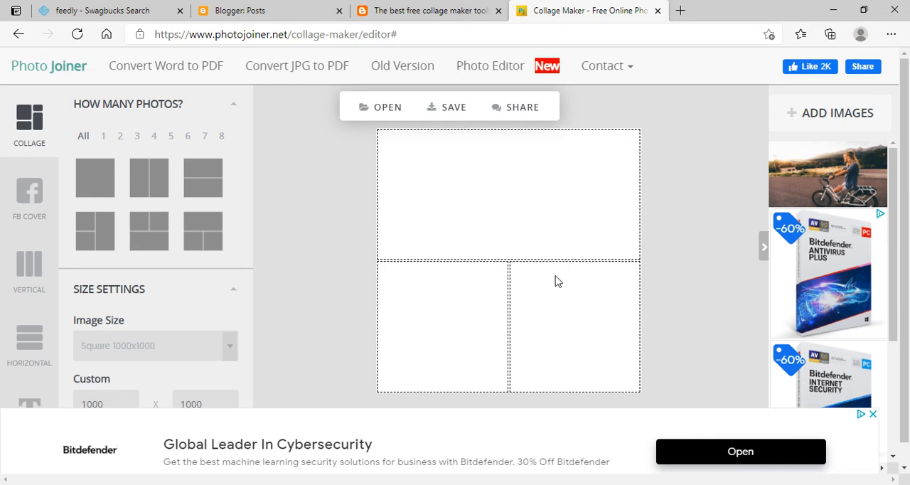
scroll(247, 324, down, 2)
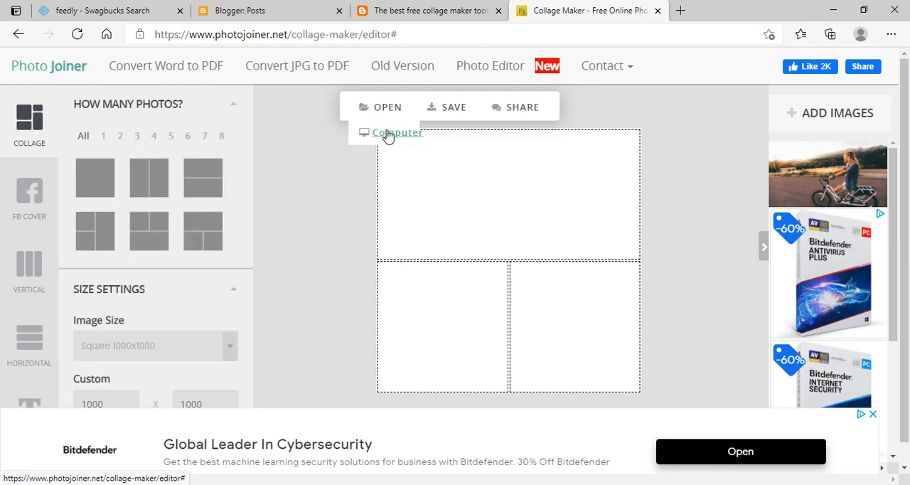
Load the striped block picture Ey-dQRkWQAESXwj from the computer's March folder and place it in the wide upper cell of the collage.
click(389, 134)
click(389, 134)
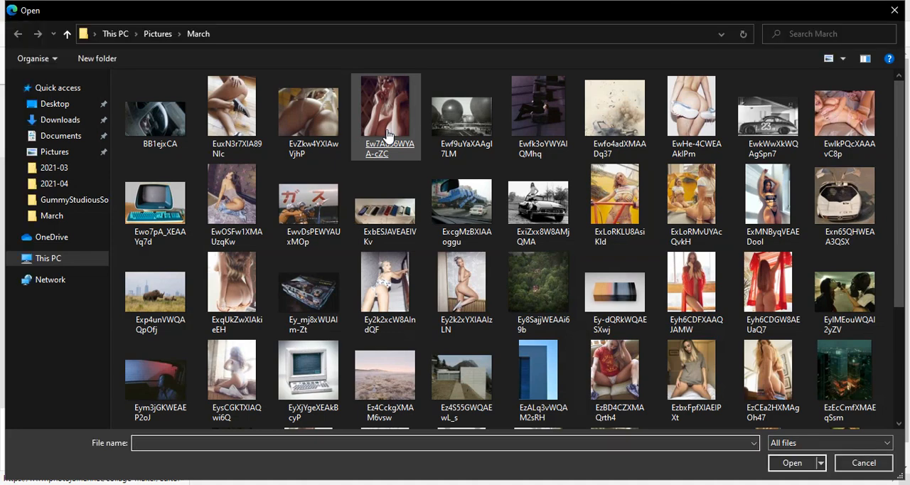
double_click(620, 297)
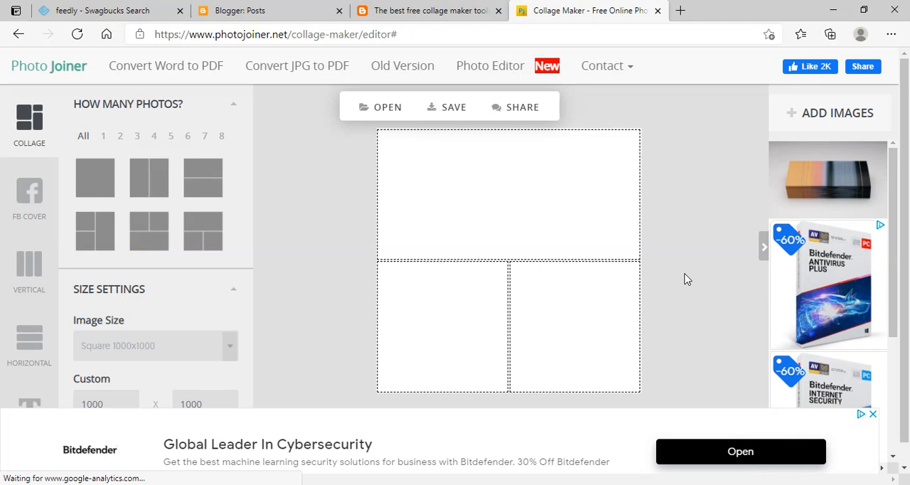
mouse_move(831, 188)
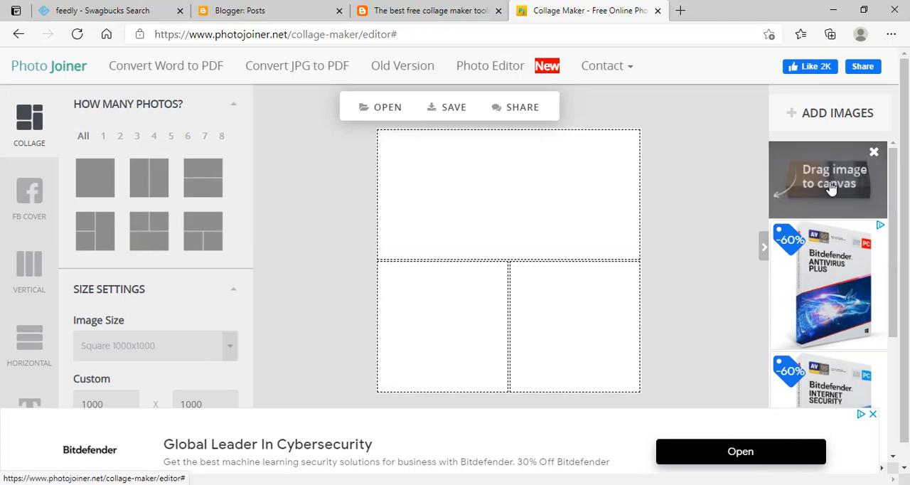
drag(831, 188, 499, 192)
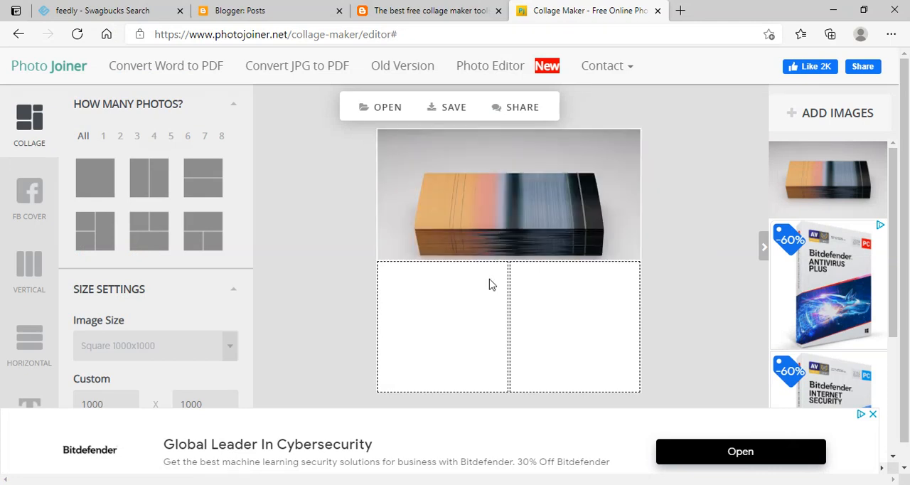
Load the blue building and cassette pictures from the computer, placing the building in the lower-right cell and the cassette in the lower-left cell.
click(390, 133)
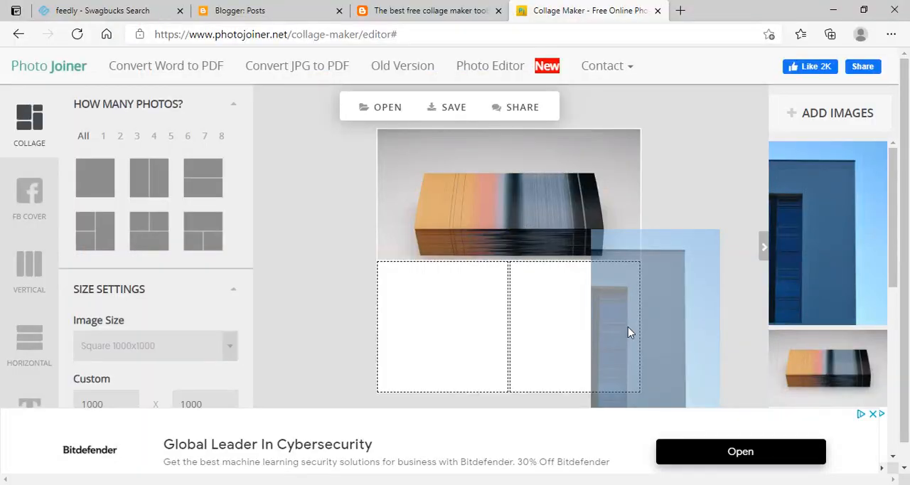
drag(628, 327, 594, 317)
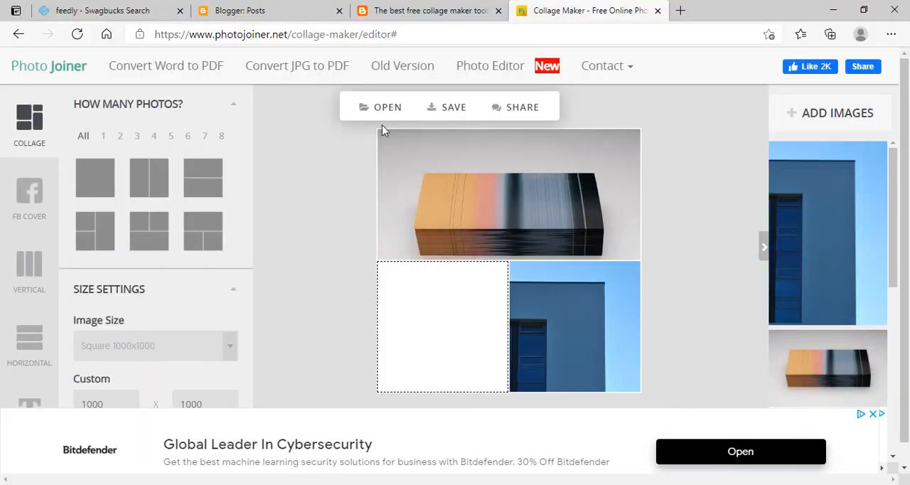
mouse_move(390, 147)
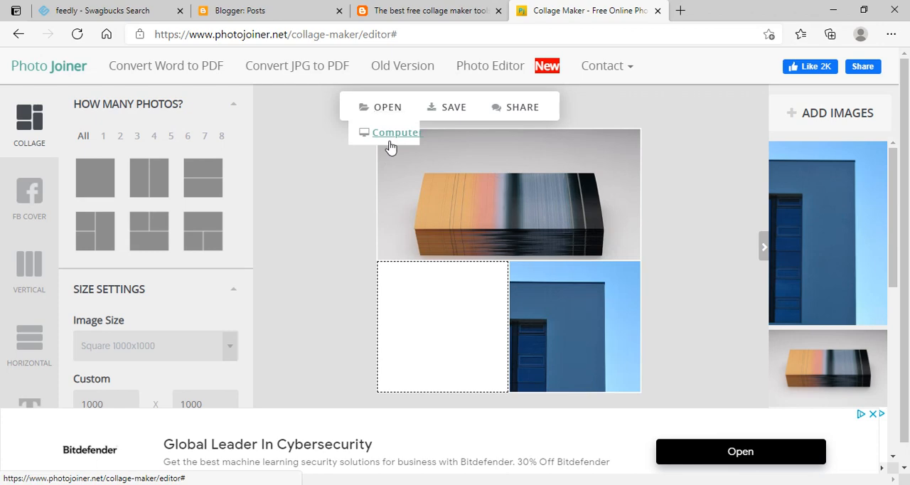
click(392, 142)
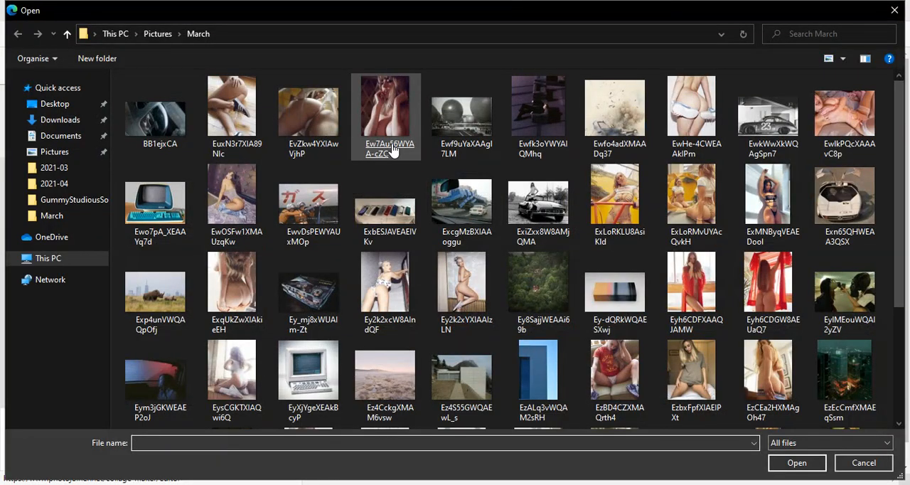
double_click(392, 149)
drag(801, 246, 469, 329)
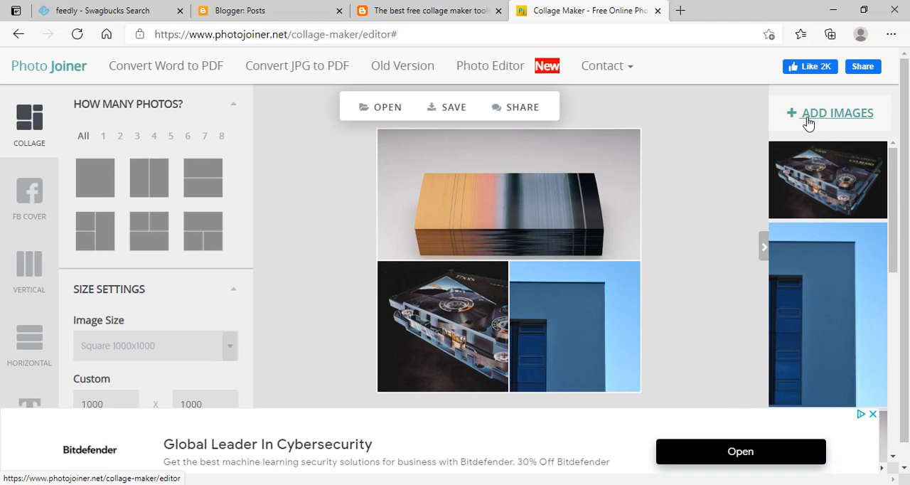
Save the finished three-photo collage and view it on its result page.
click(448, 111)
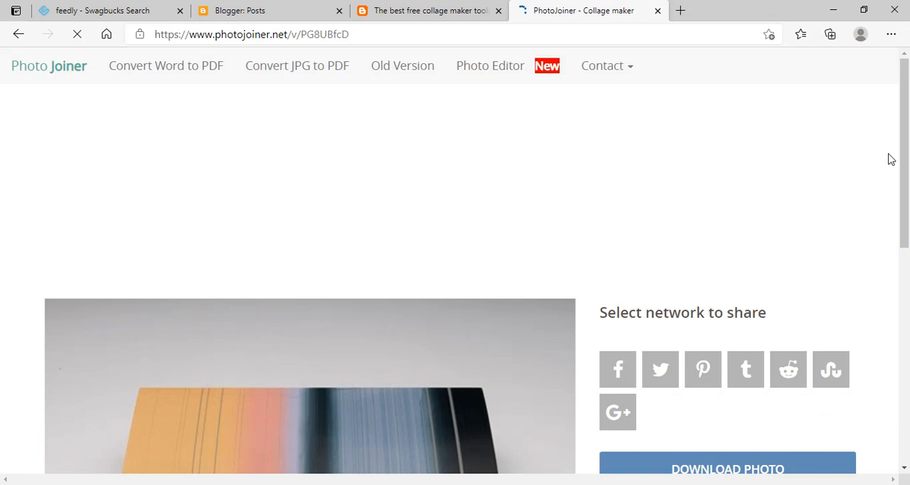
scroll(908, 201, down, 3)
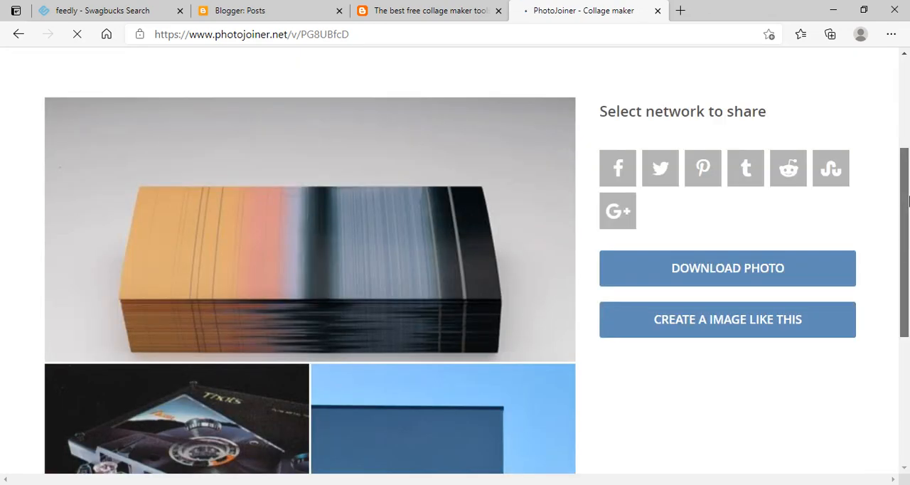
scroll(908, 201, down, 2)
Share the saved collage on Twitter by posting the prefilled "Photo by me" tweet with its link.
scroll(908, 208, up, 2)
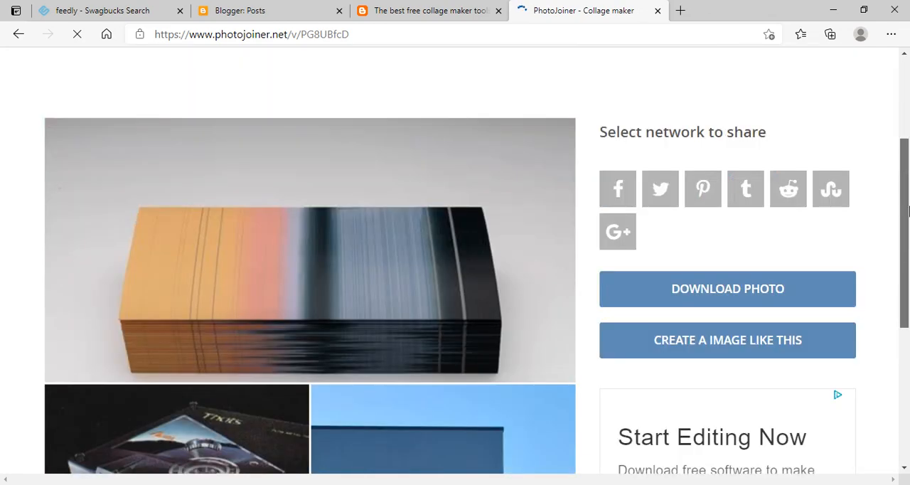
mouse_move(909, 210)
mouse_down()
mouse_move(908, 334)
mouse_move(908, 217)
mouse_up()
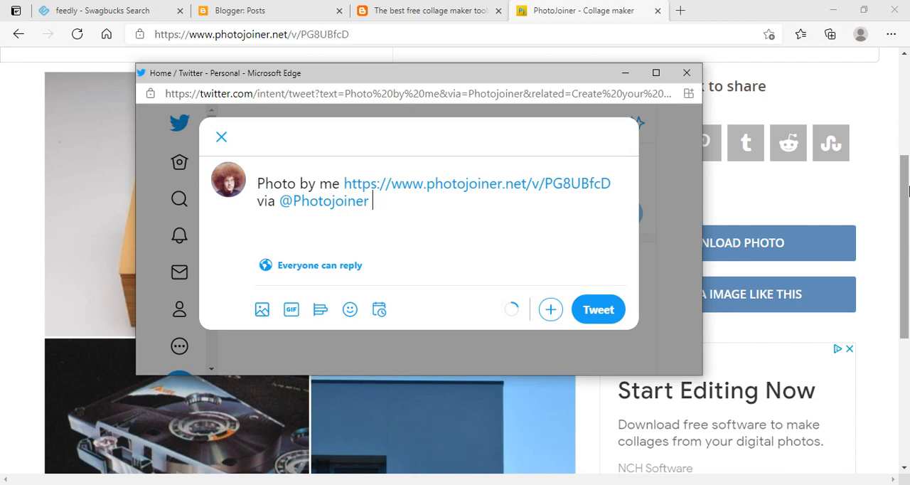
key(ctrl+Return)
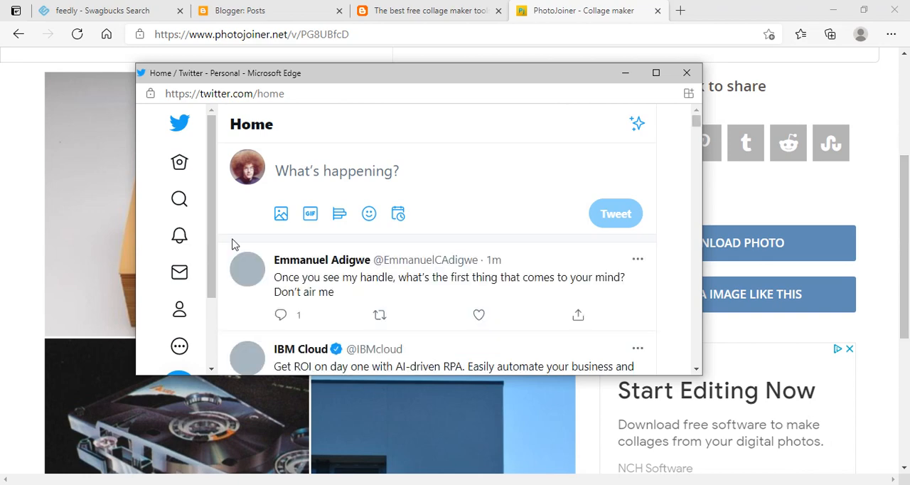
Check the posted collage tweet on the Twitter profile page and close the sharing window.
click(179, 309)
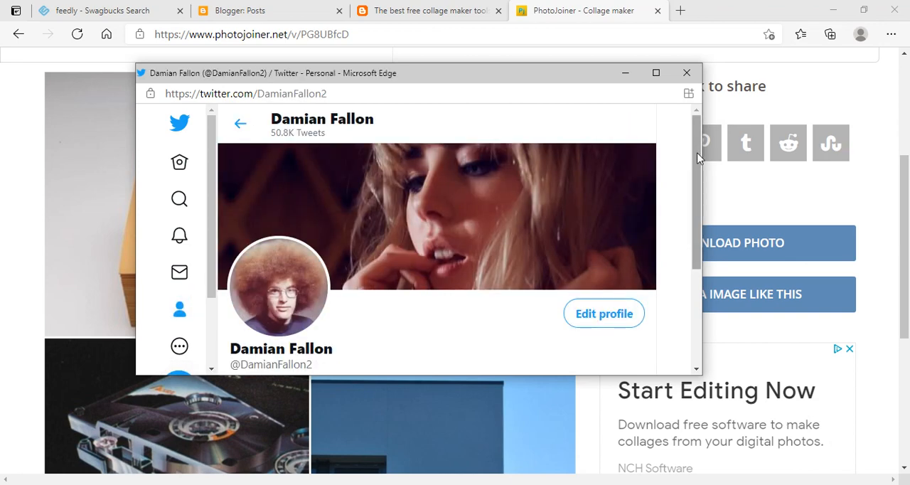
drag(695, 142, 691, 284)
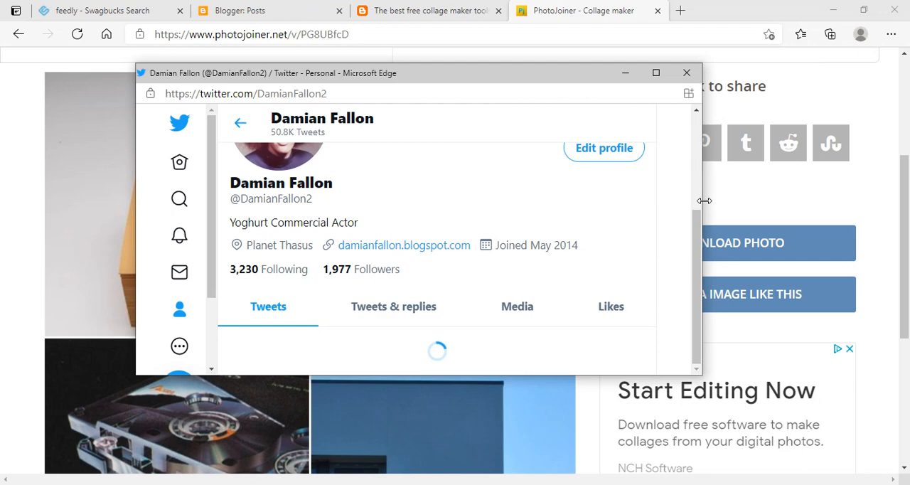
drag(697, 145, 698, 161)
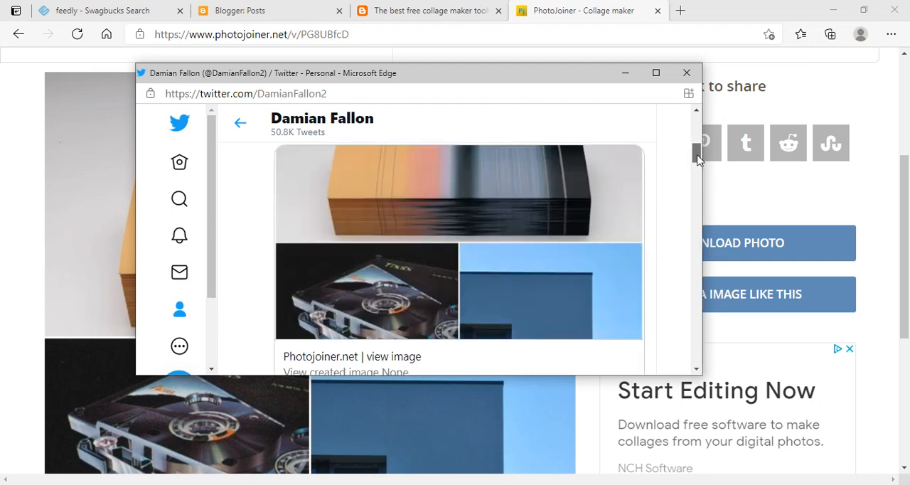
click(894, 183)
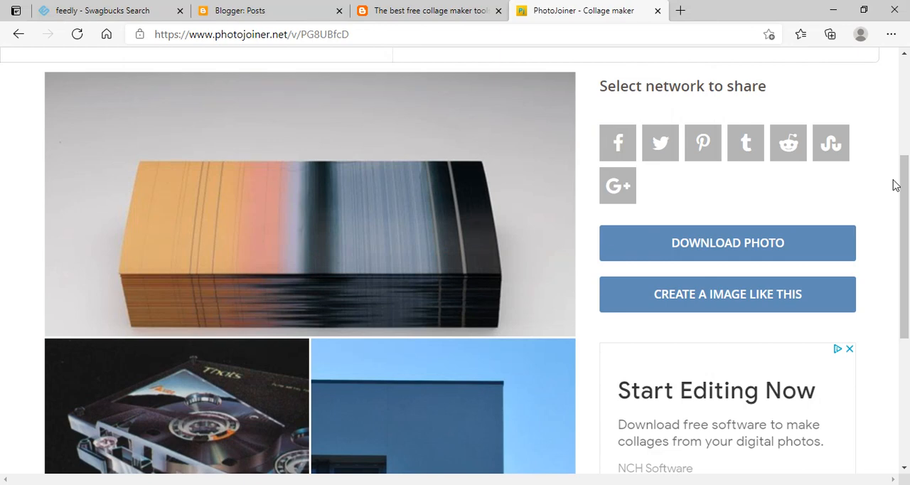
Return to the collage editor and set the image size to Facebook Cover 851x315.
drag(903, 183, 905, 105)
scroll(905, 106, up, 1)
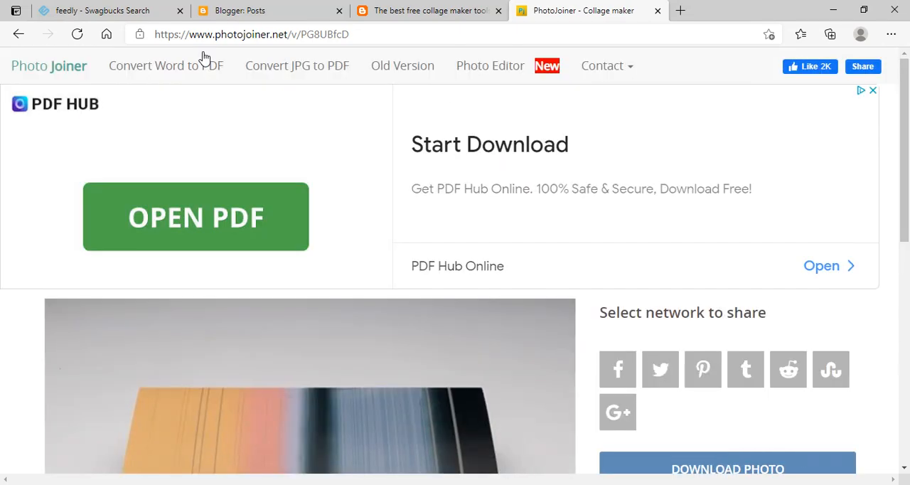
click(14, 37)
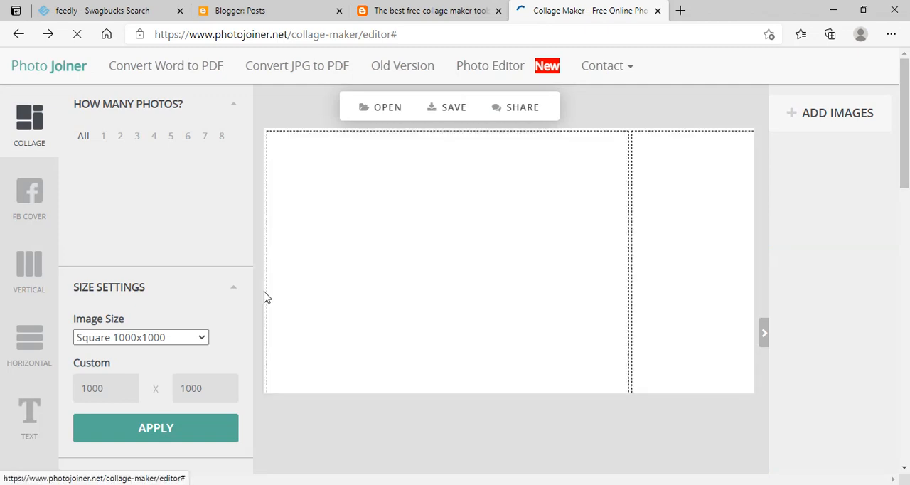
click(202, 338)
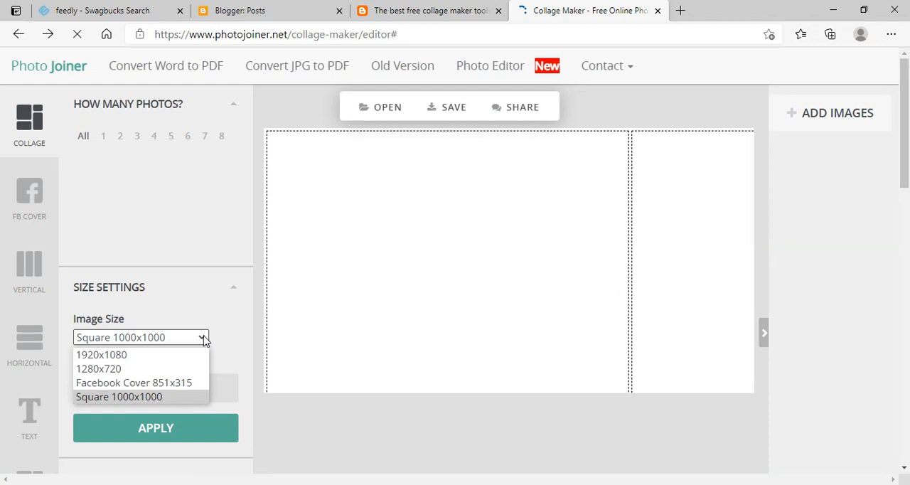
click(164, 383)
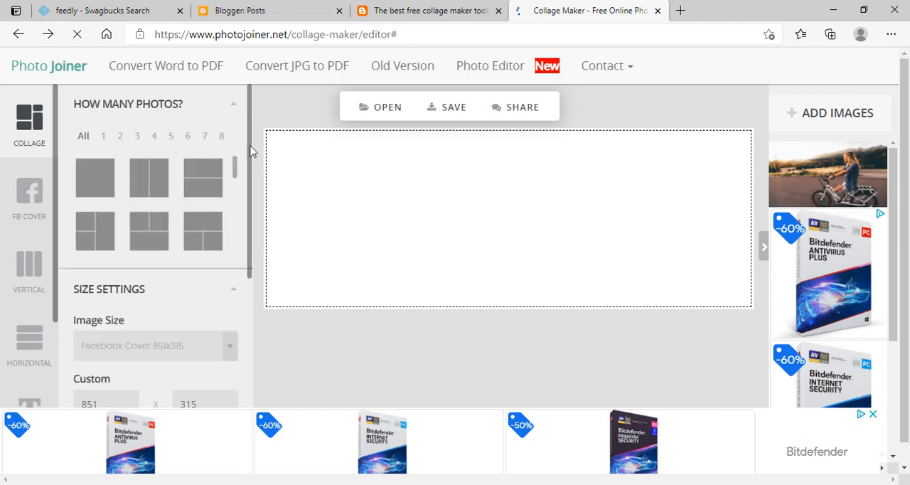
Open the image size options in the collage's size settings again.
scroll(234, 199, down, 2)
click(230, 238)
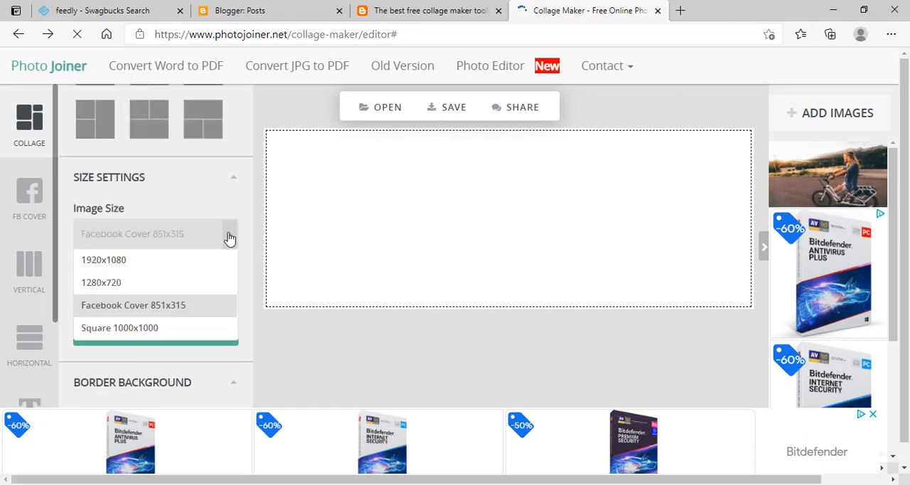